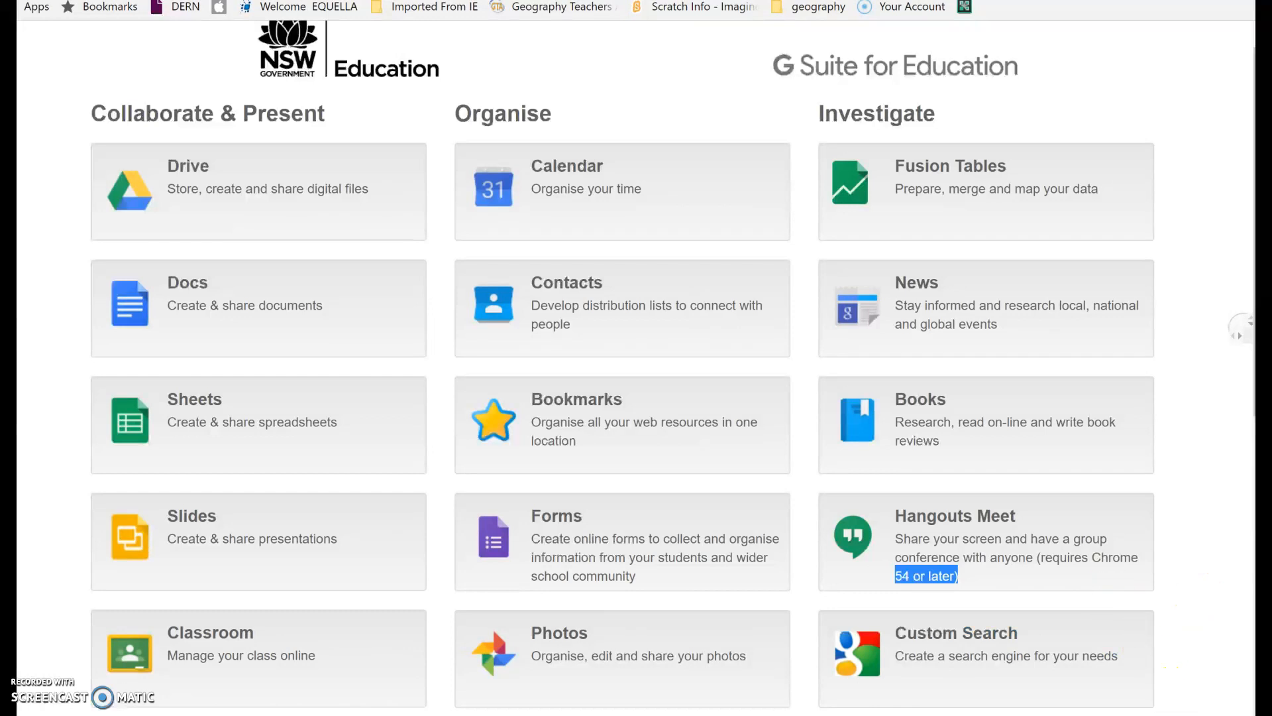
# Step: Open My Maps from the G Suite for Education app list and create a new map
pyautogui.scroll(-8, 1239, 328)
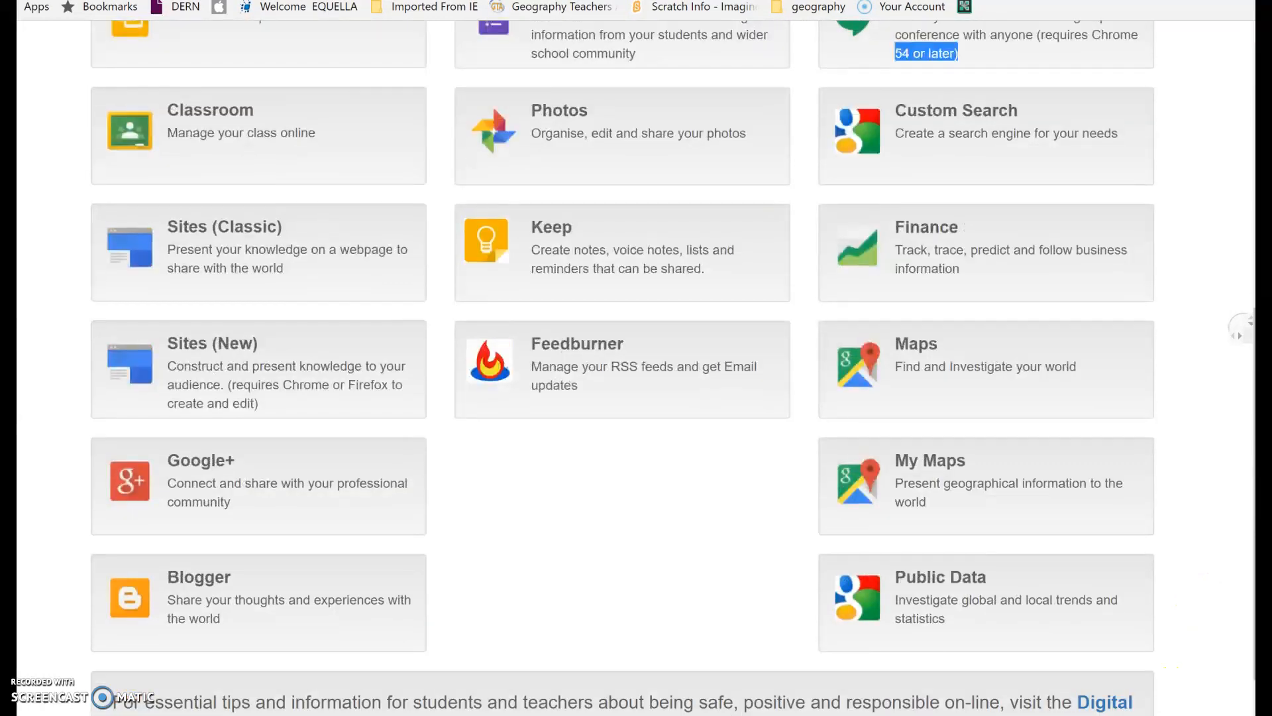
pyautogui.click(969, 486)
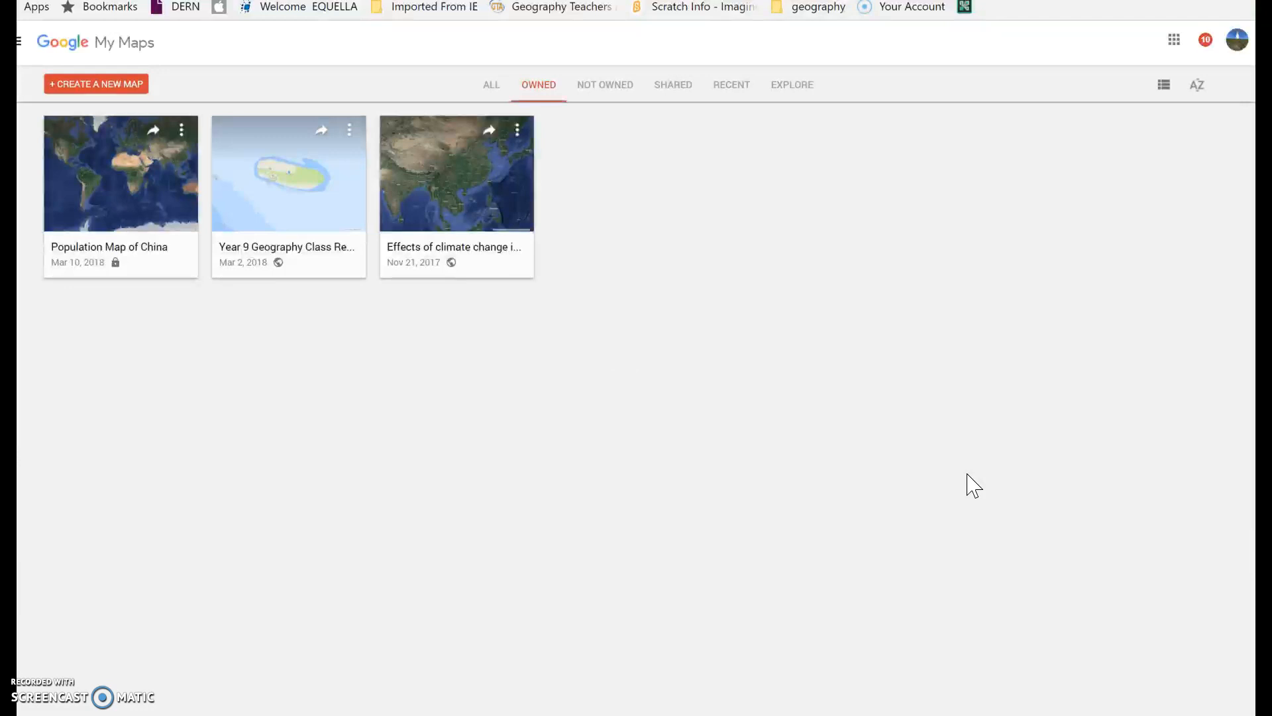
pyautogui.click(131, 87)
pyautogui.click(117, 86)
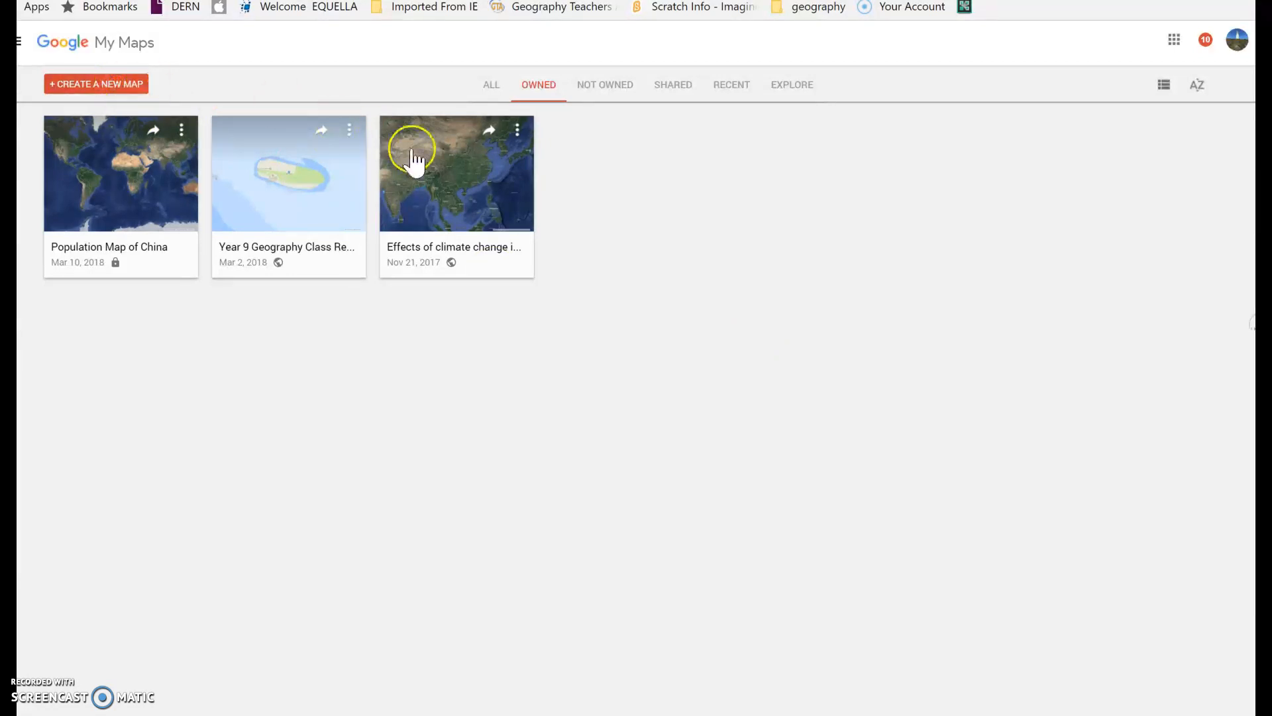
pyautogui.click(81, 92)
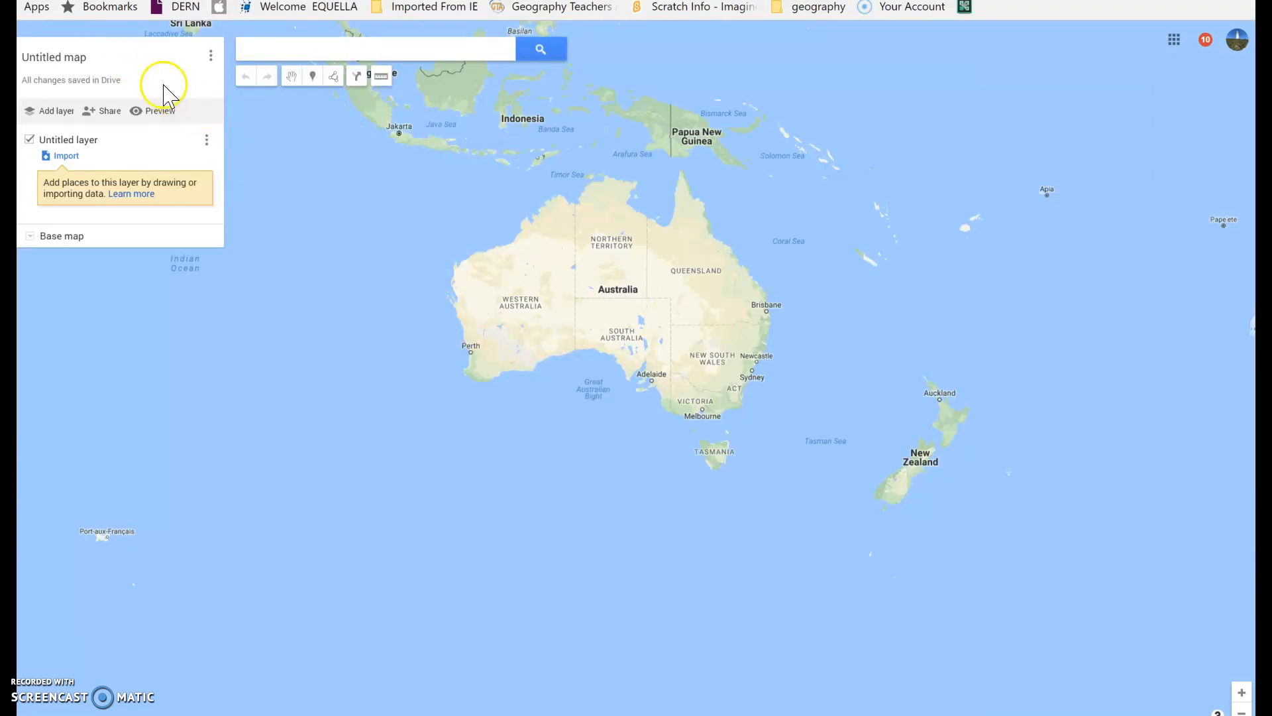
# Step: Title the untitled map "settlement patterns of china" and save the title
pyautogui.click(91, 58)
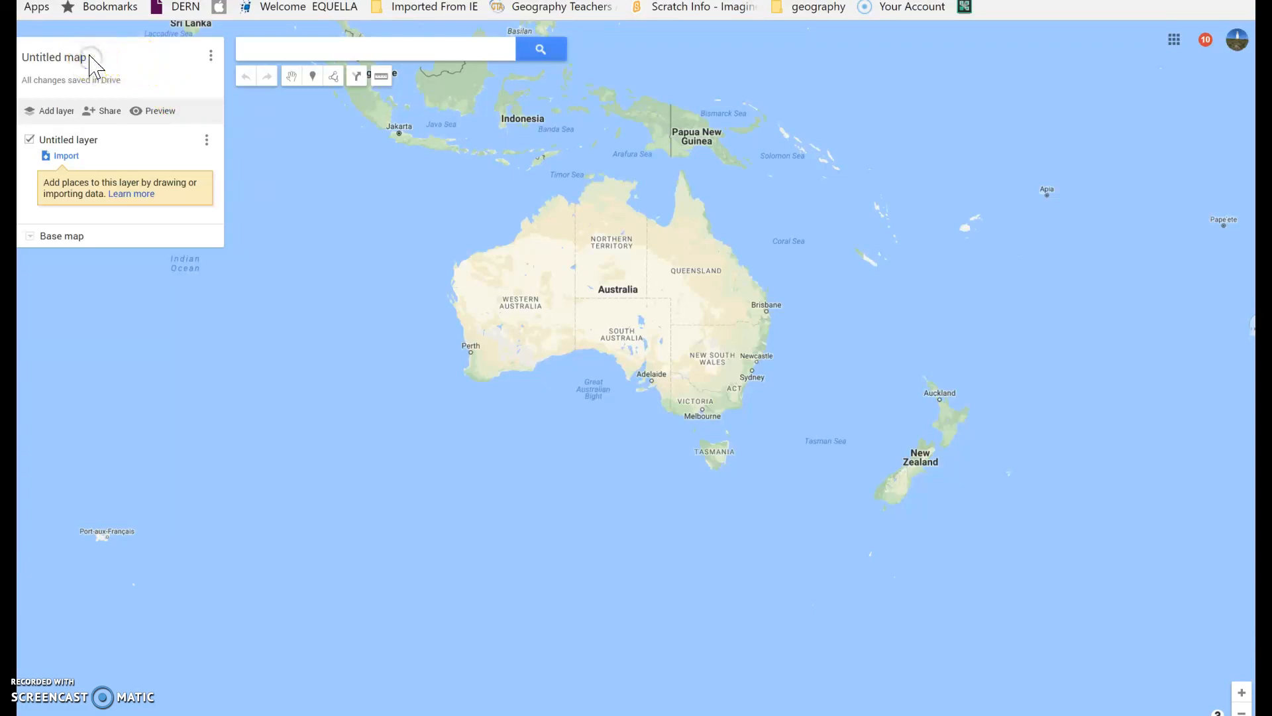
pyautogui.click(57, 56)
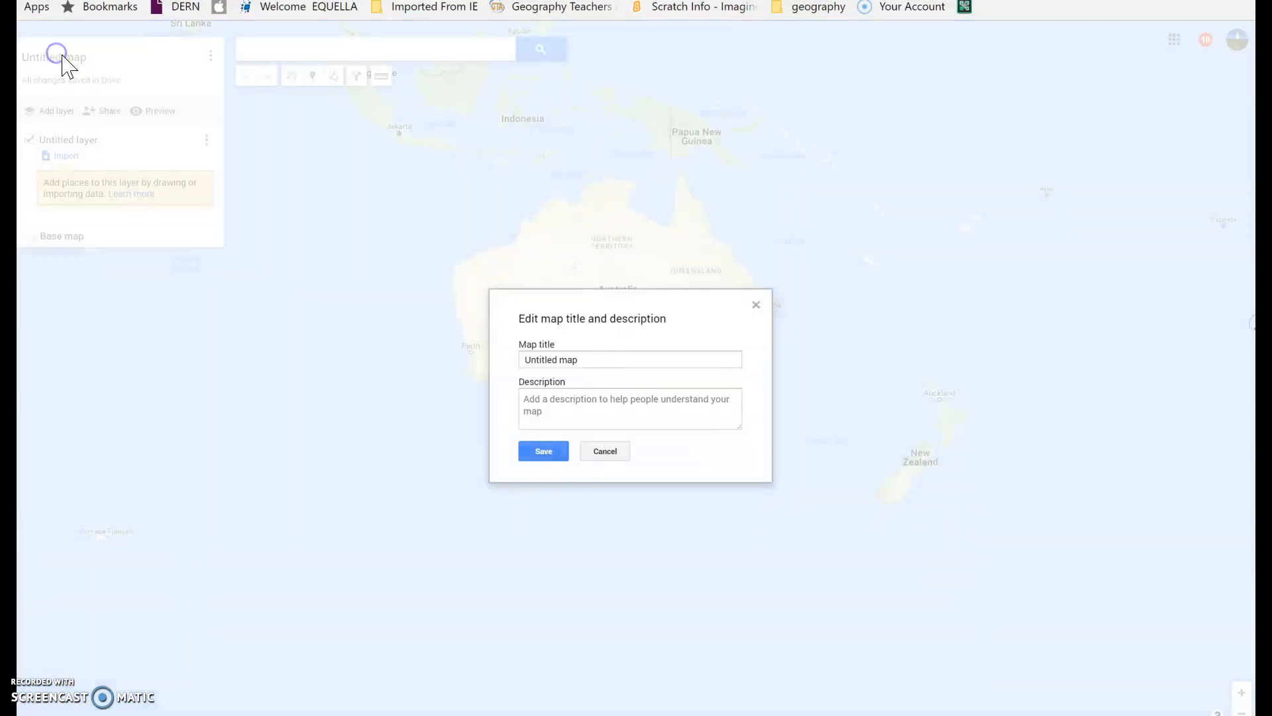
pyautogui.click(588, 363)
pyautogui.moveTo(588, 363); pyautogui.dragTo(497, 371)
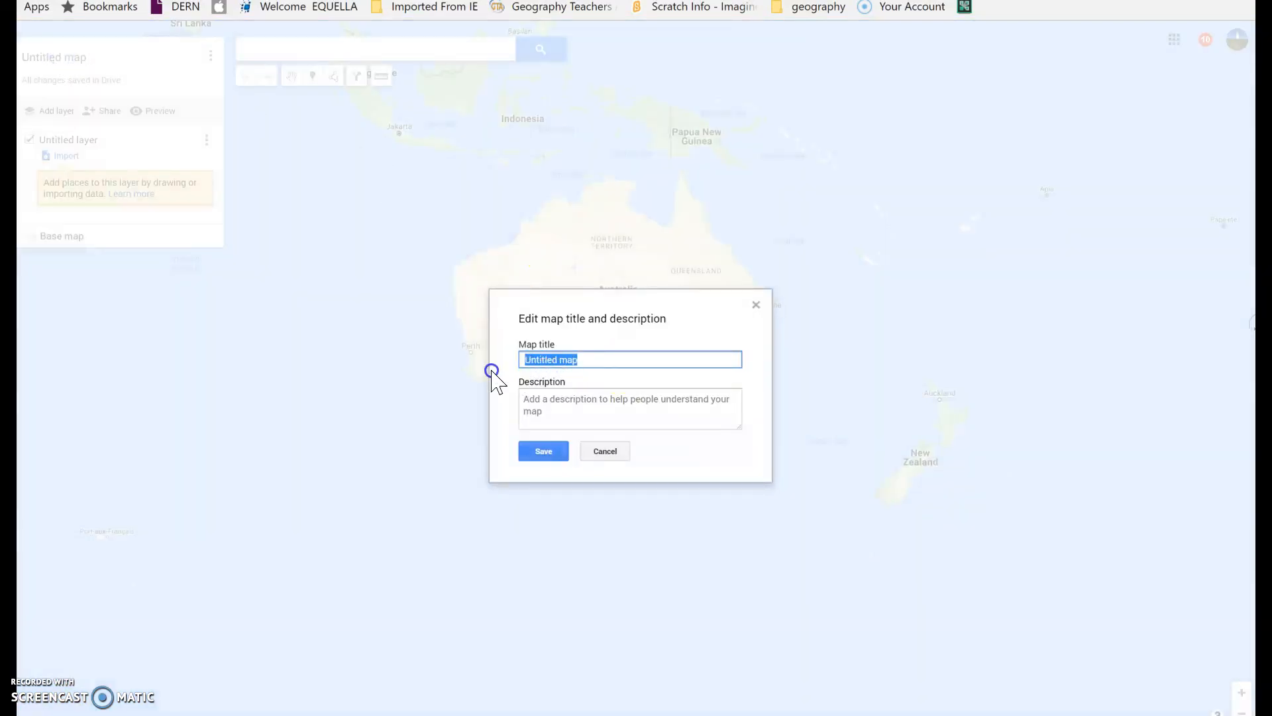
pyautogui.write('po')
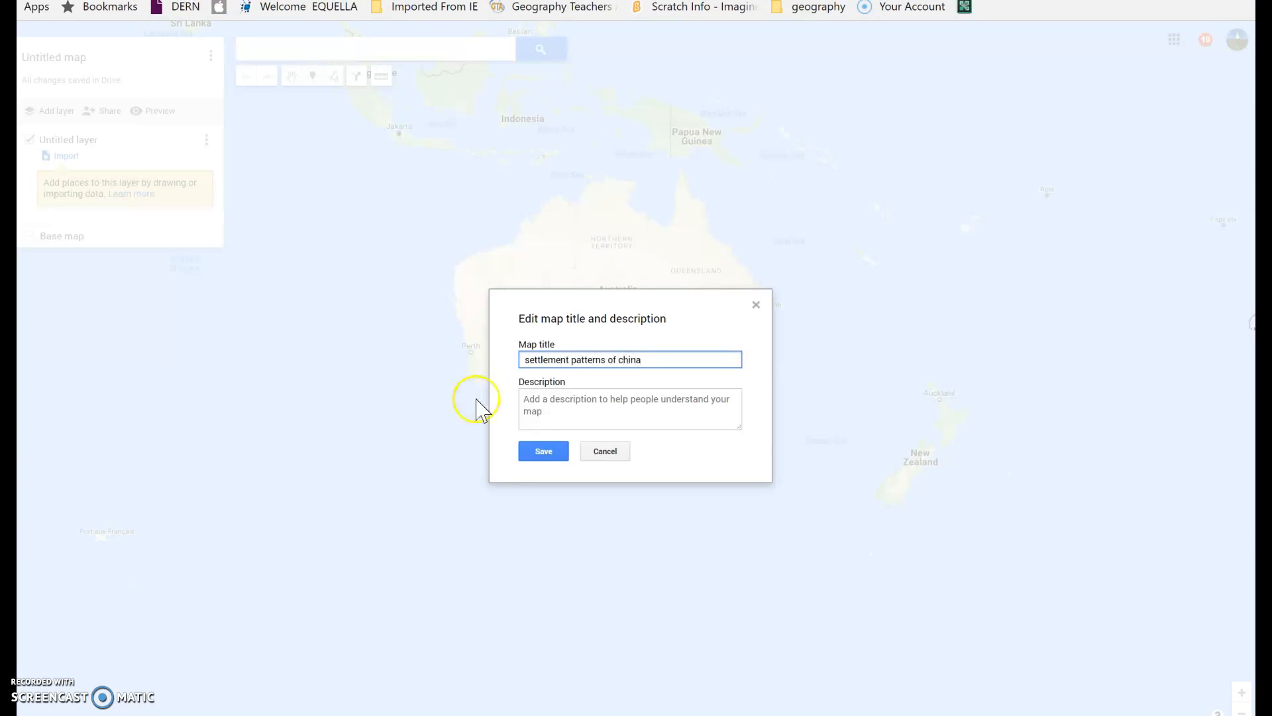
pyautogui.click(538, 455)
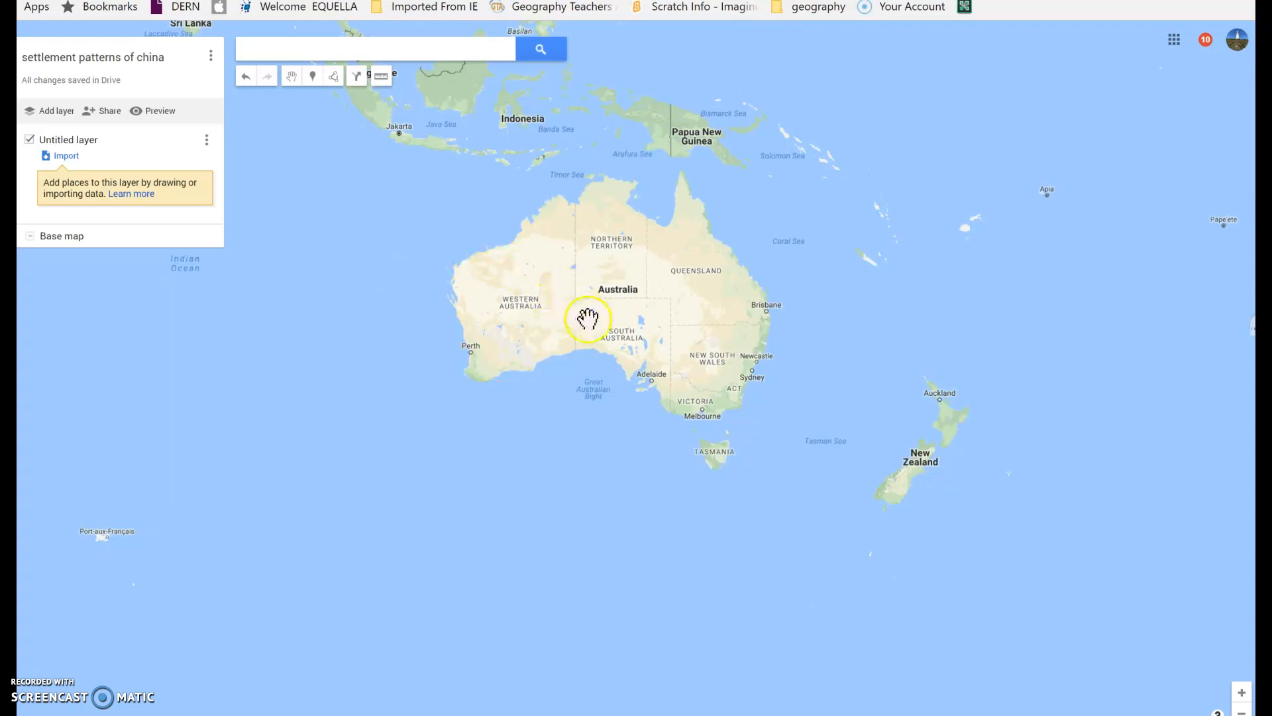
# Step: Search the map for "china" and close the place's details card
pyautogui.click(428, 56)
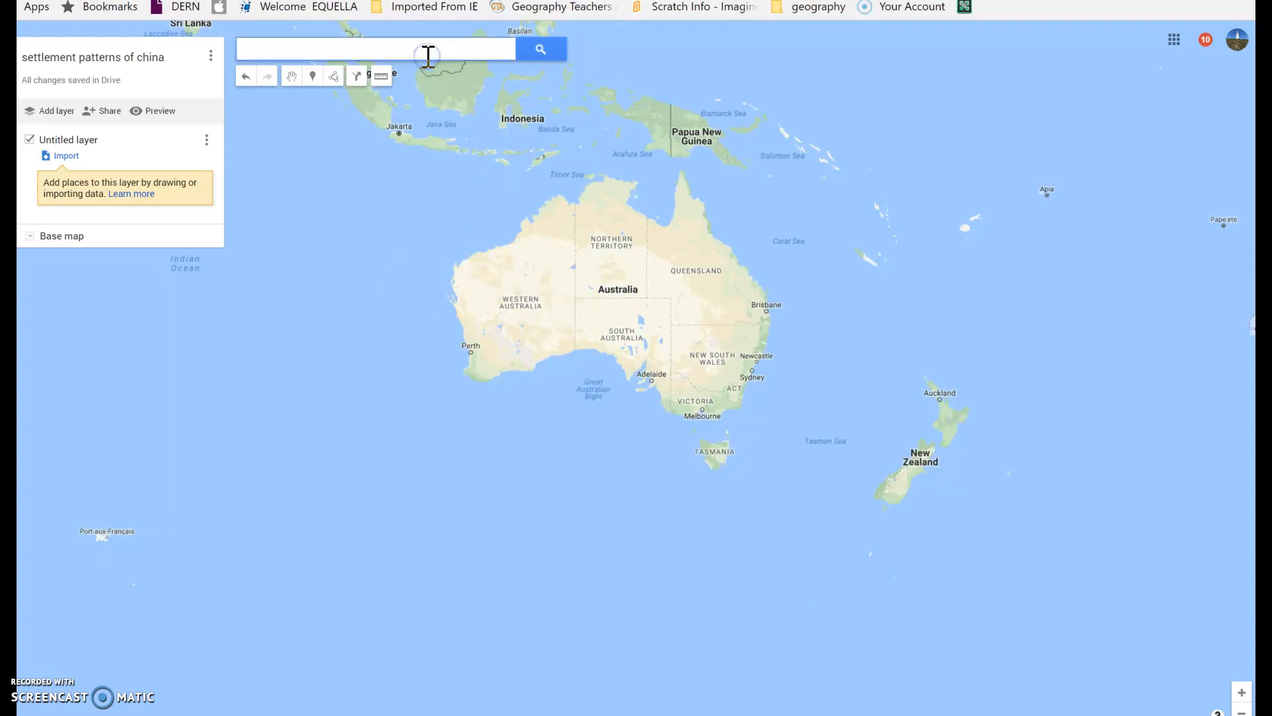
pyautogui.write('china')
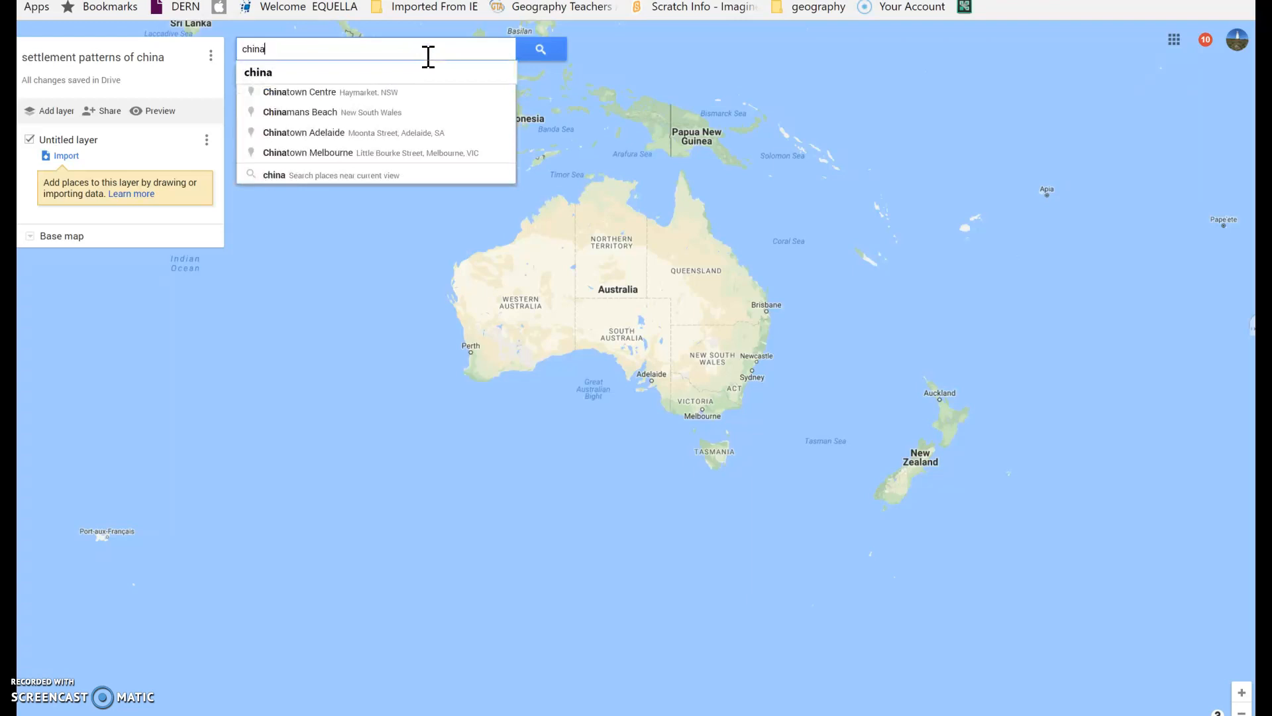
pyautogui.press('Return')
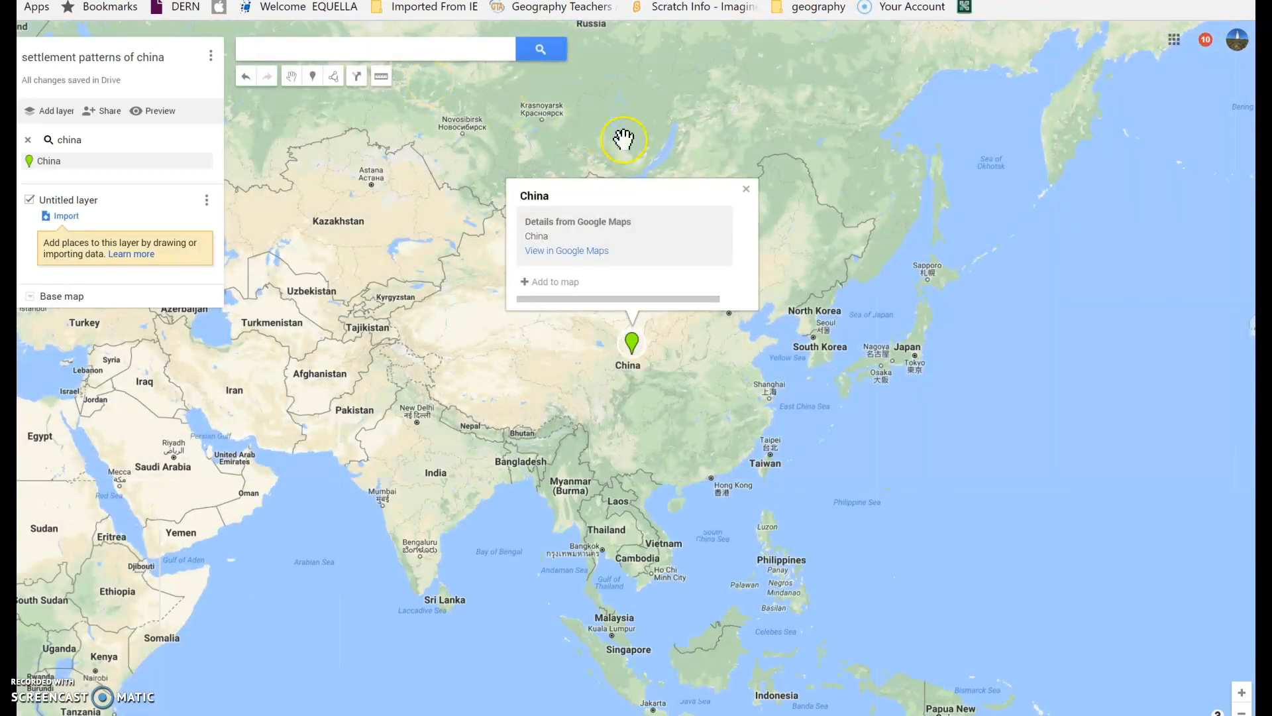
pyautogui.click(746, 190)
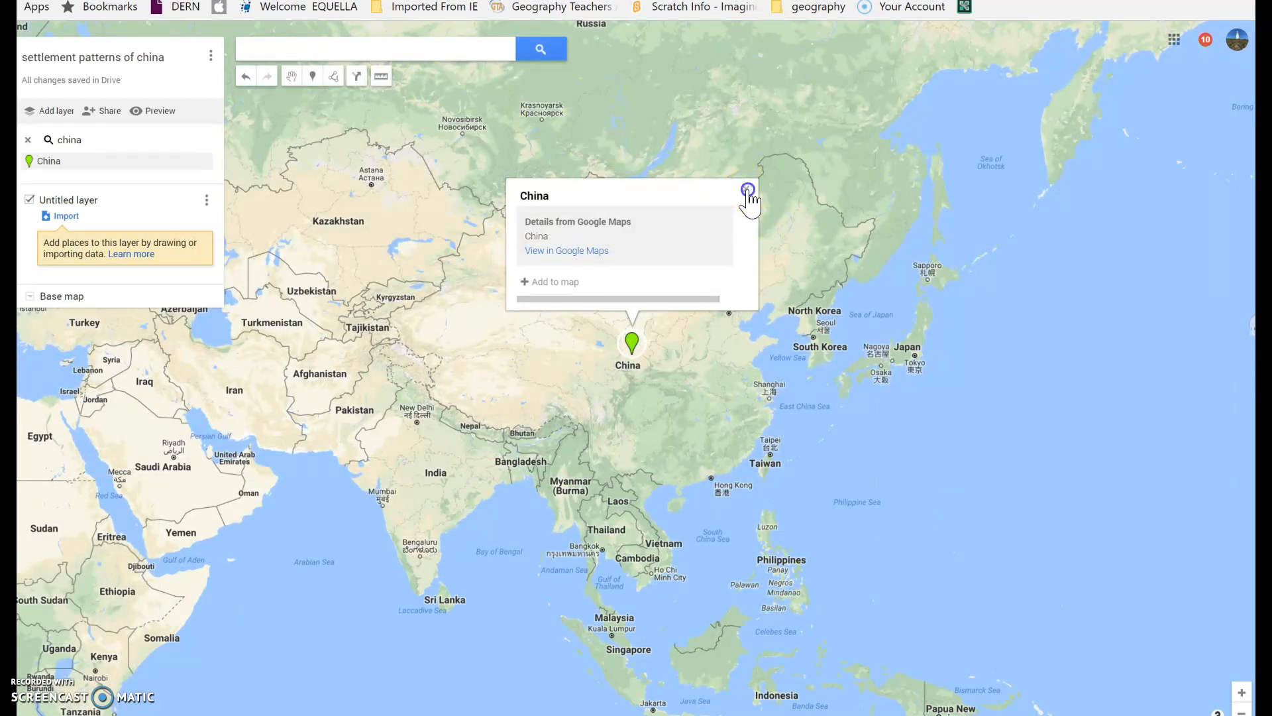
# Step: Change the base map style to Satellite
pyautogui.click(32, 296)
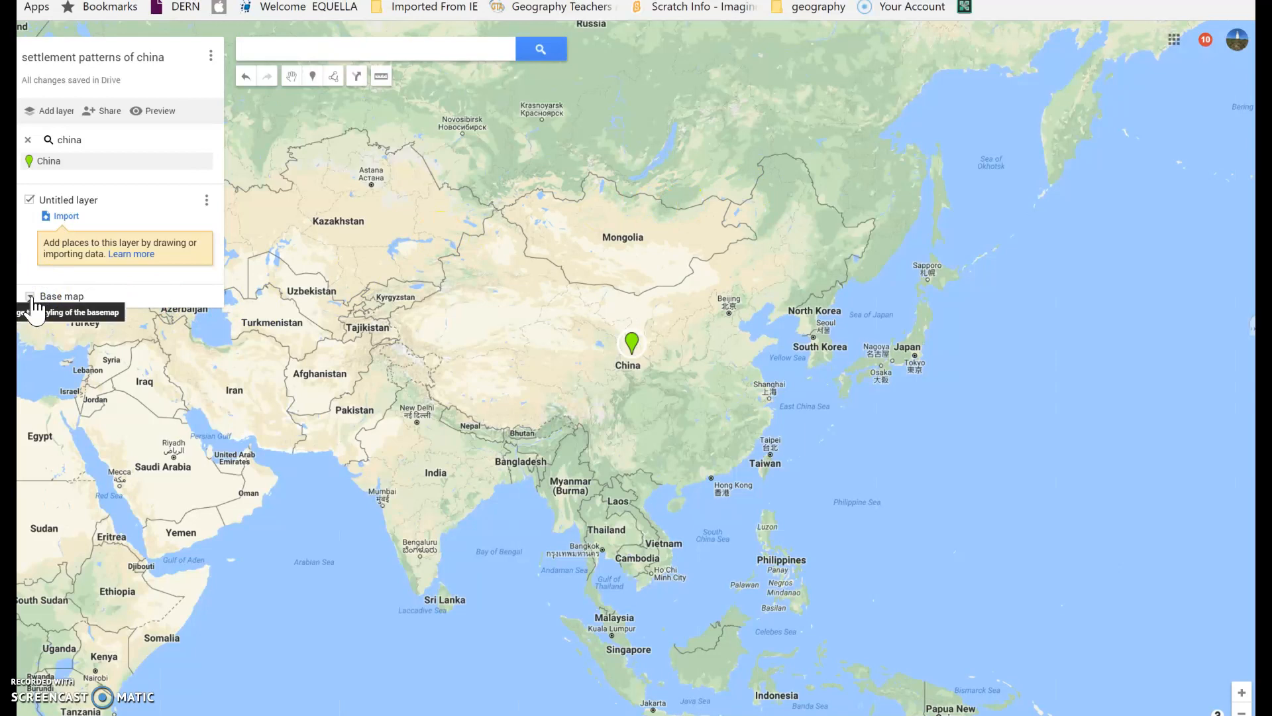
pyautogui.click(77, 375)
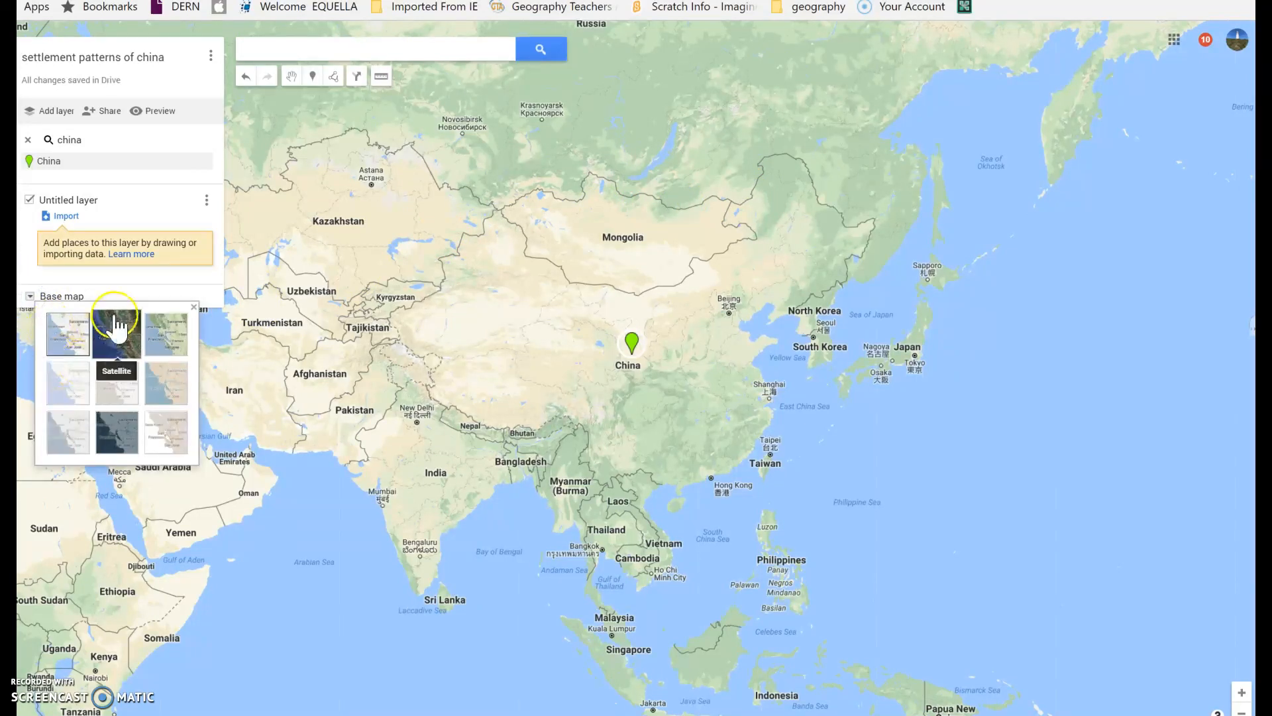
pyautogui.click(117, 336)
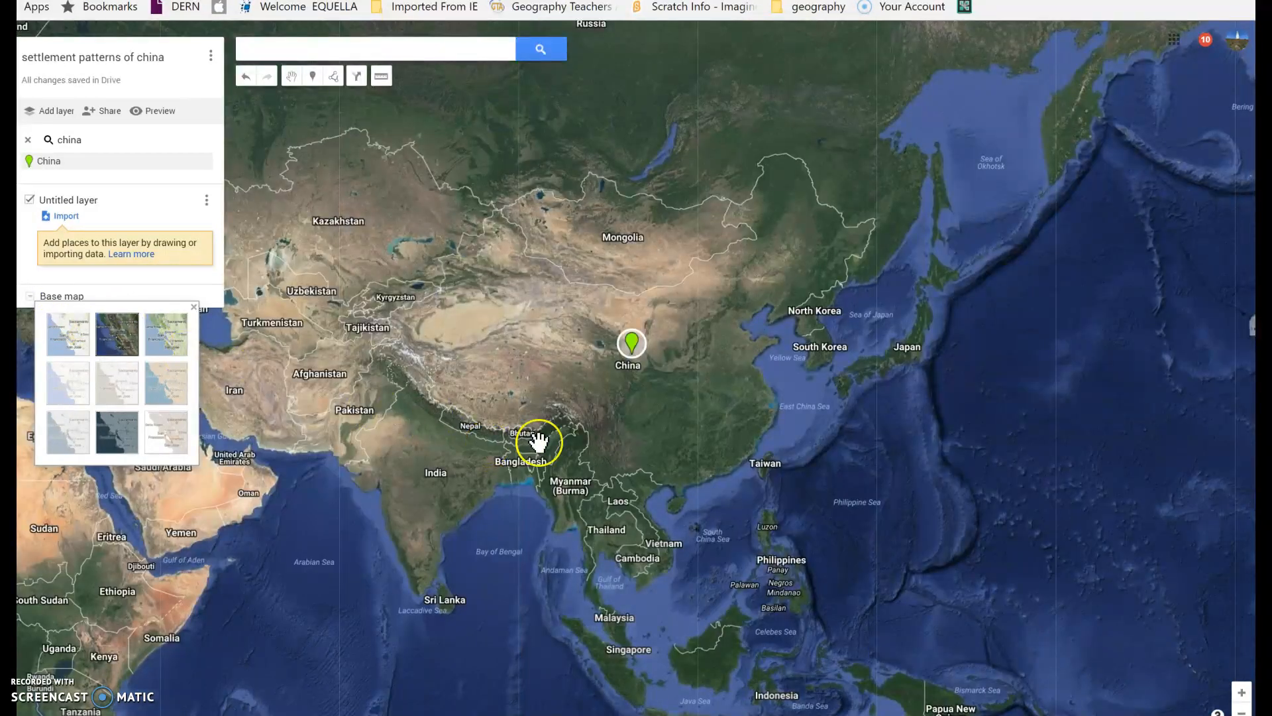
pyautogui.click(679, 441)
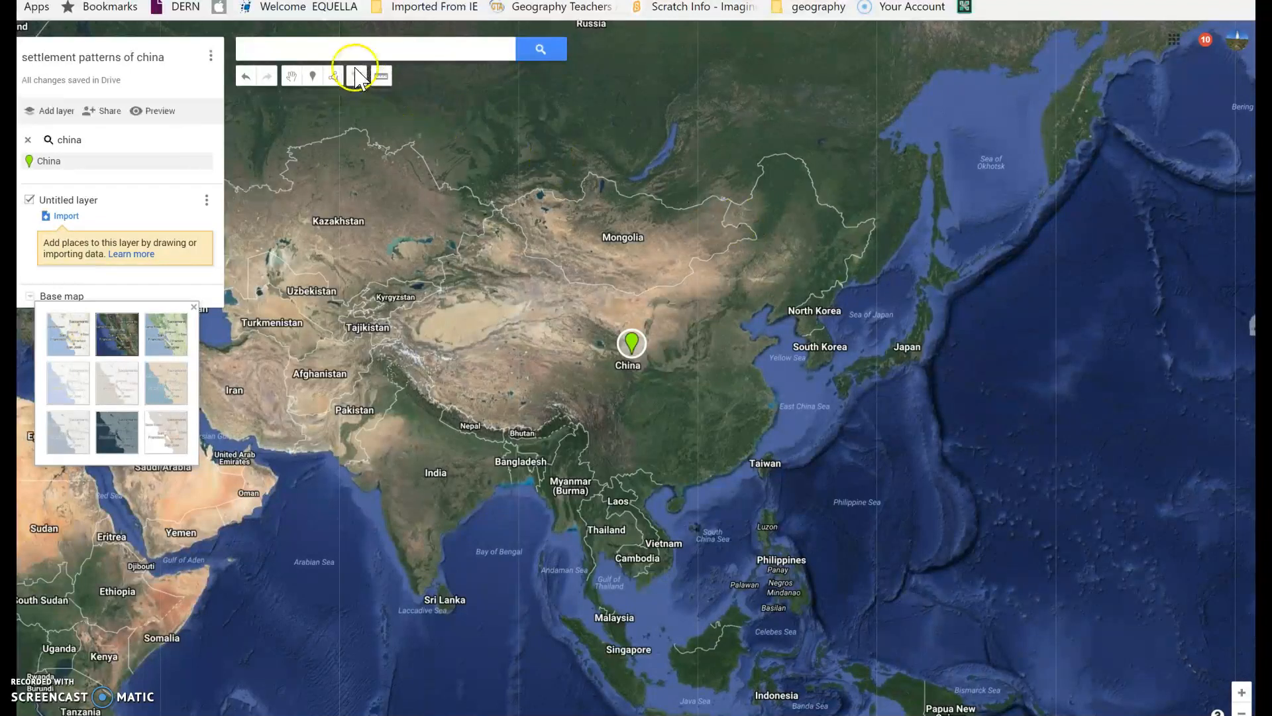
# Step: Draw a multi-point line about 3,580 km long, running westward roughly along China's northern border with Mongolia towards Kazakhstan
pyautogui.click(335, 78)
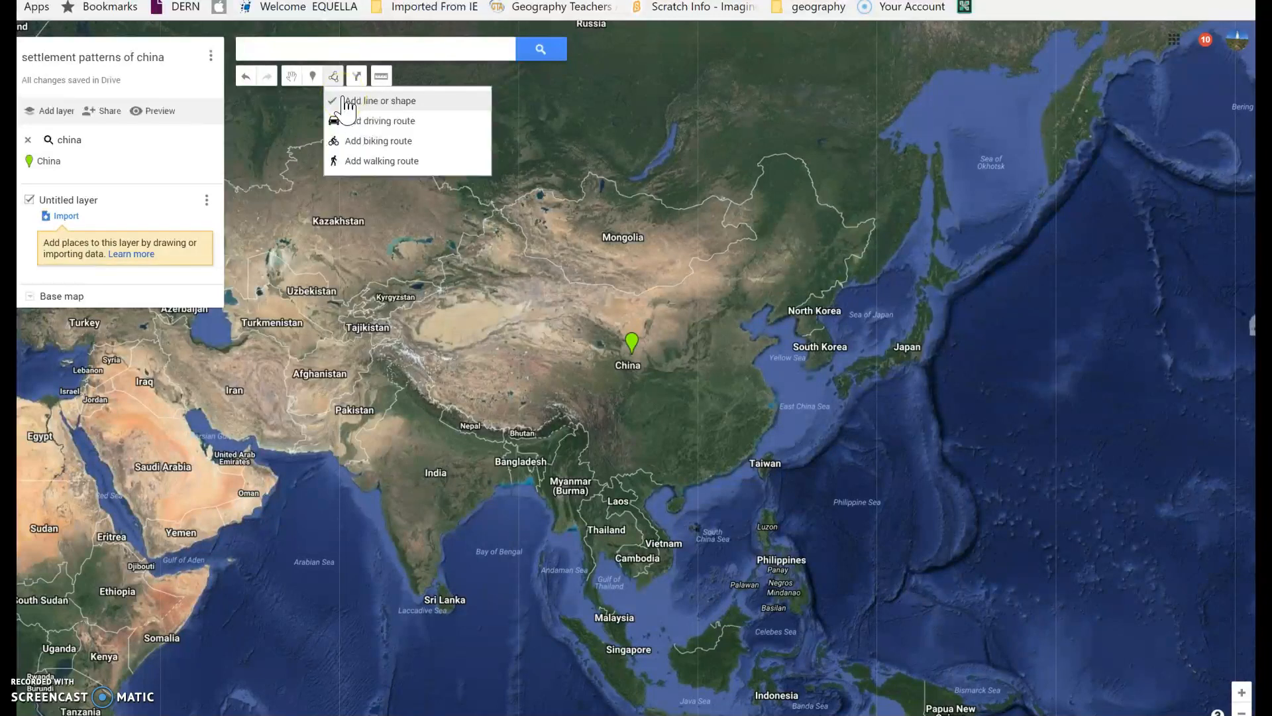
pyautogui.click(347, 102)
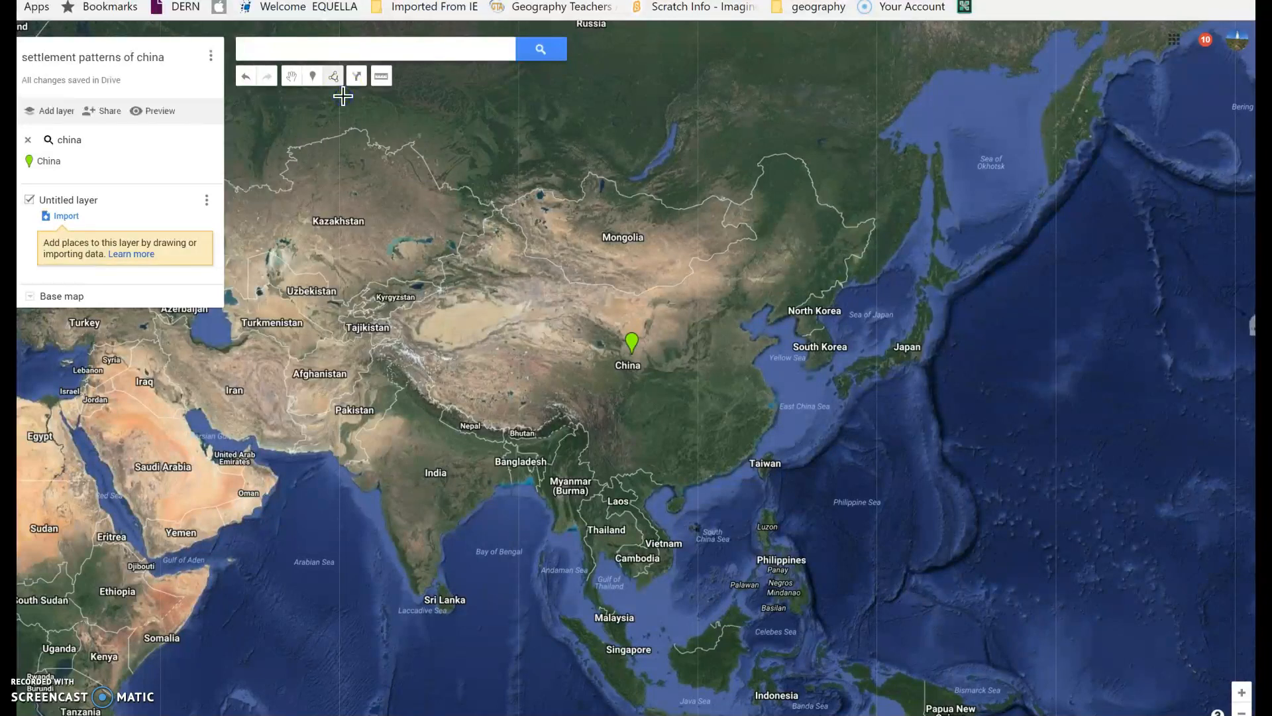
pyautogui.click(753, 237)
pyautogui.click(716, 257)
pyautogui.click(682, 277)
pyautogui.click(634, 292)
pyautogui.click(573, 286)
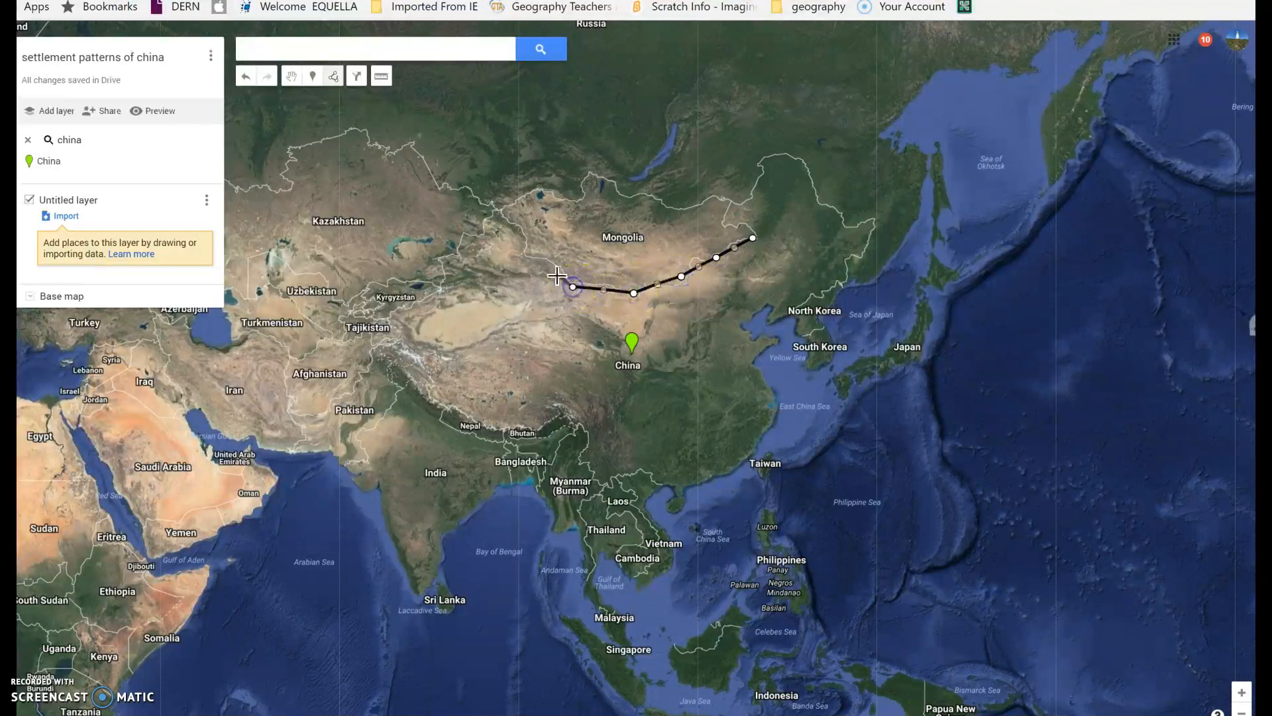
pyautogui.click(550, 257)
pyautogui.click(520, 254)
pyautogui.click(508, 227)
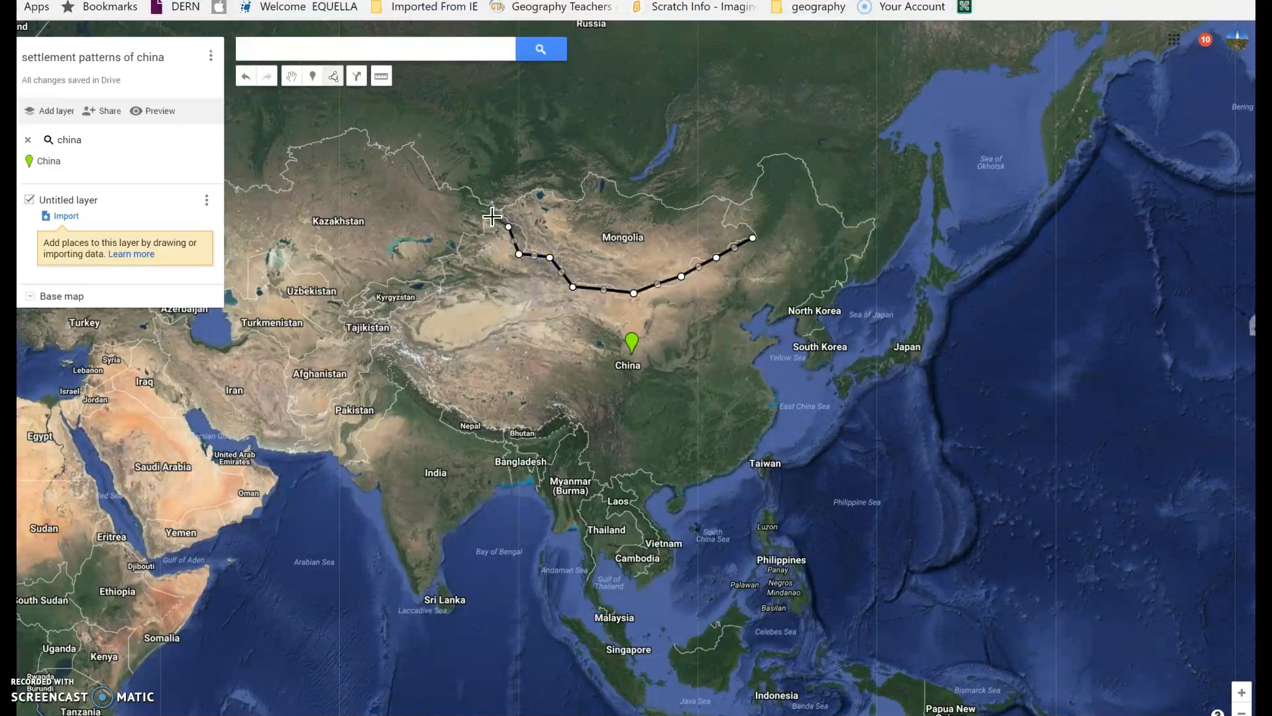
pyautogui.click(492, 216)
pyautogui.click(481, 242)
pyautogui.doubleClick(459, 246)
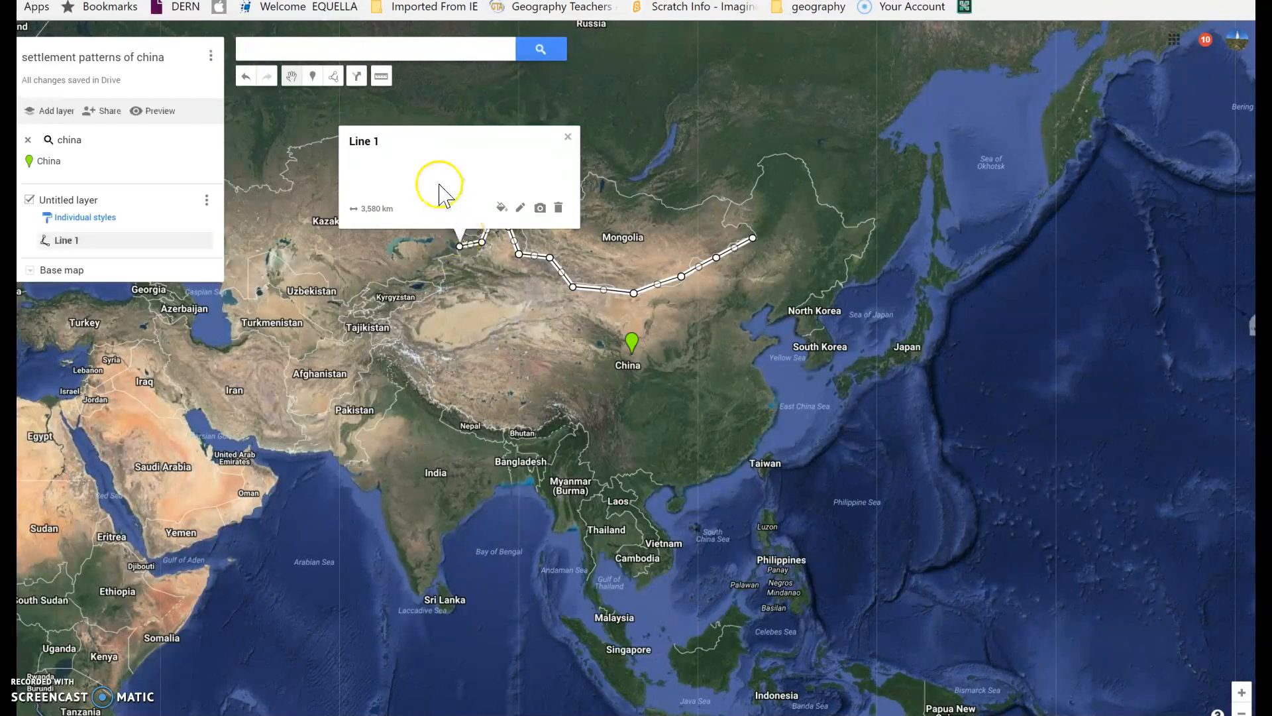
# Step: Delete the line drawn along China's northern border
pyautogui.click(385, 140)
pyautogui.doubleClick(371, 142)
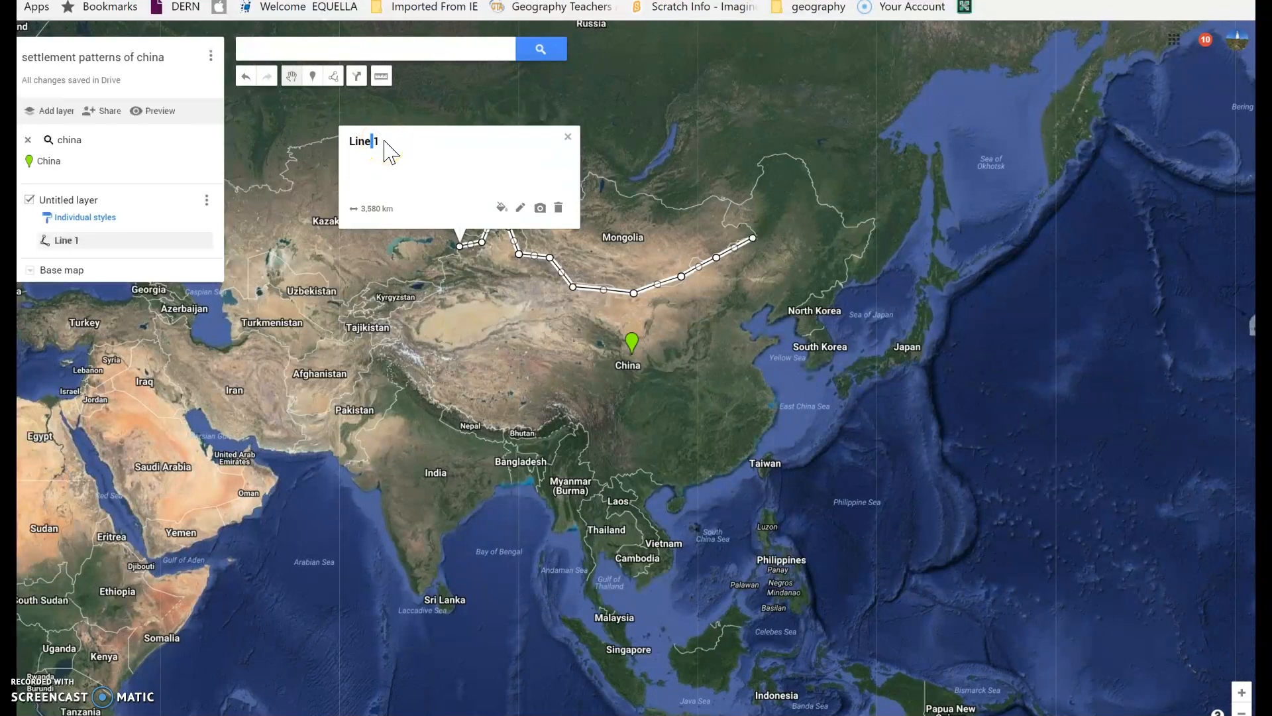
pyautogui.press('Delete')
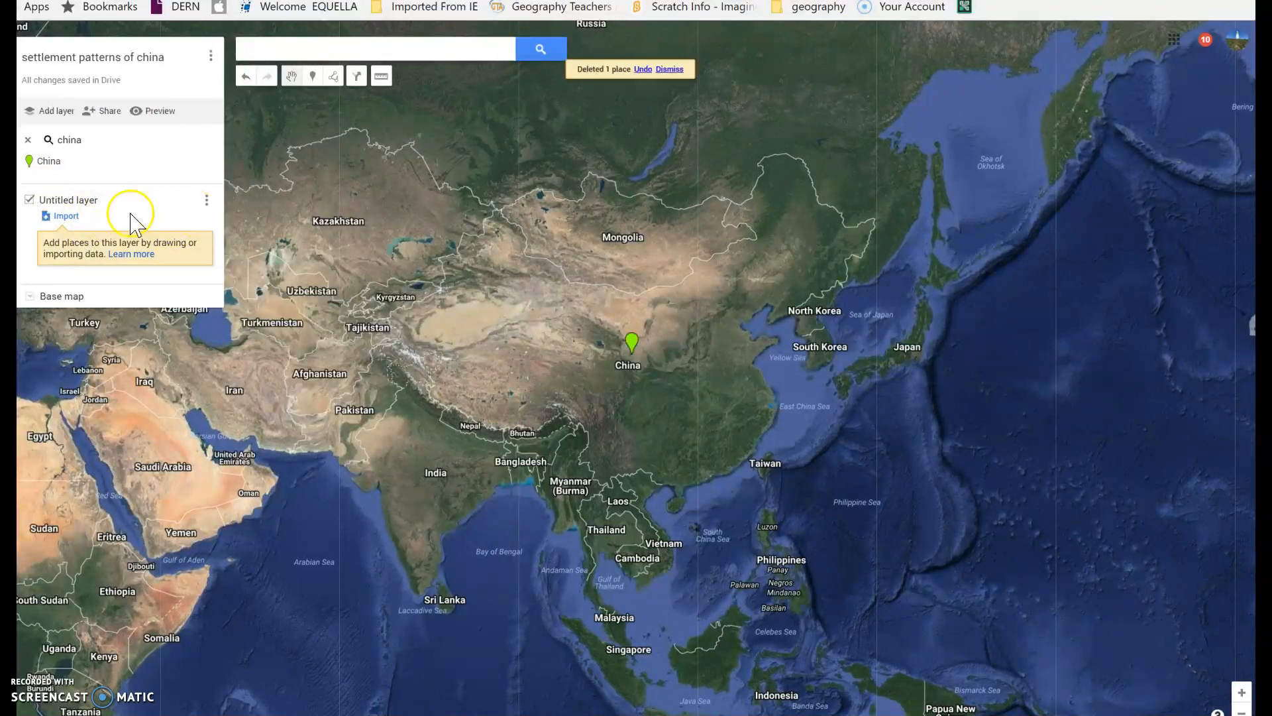
pyautogui.click(208, 202)
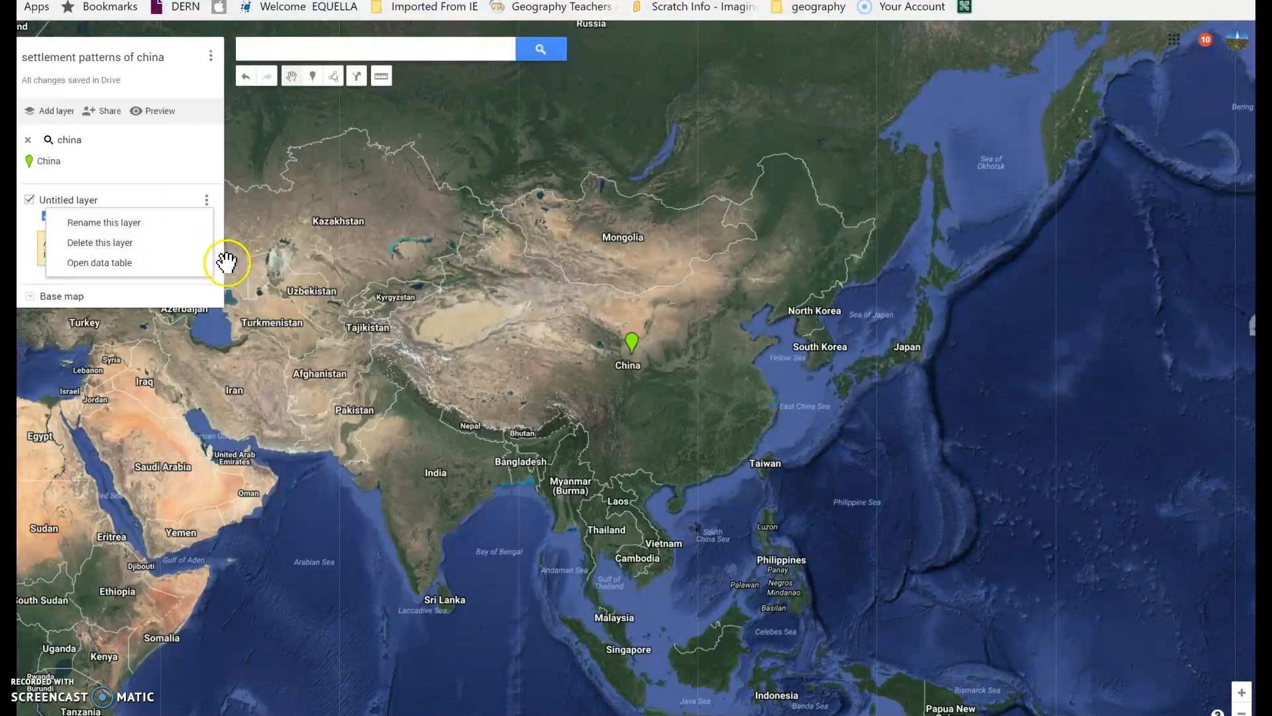
pyautogui.click(217, 292)
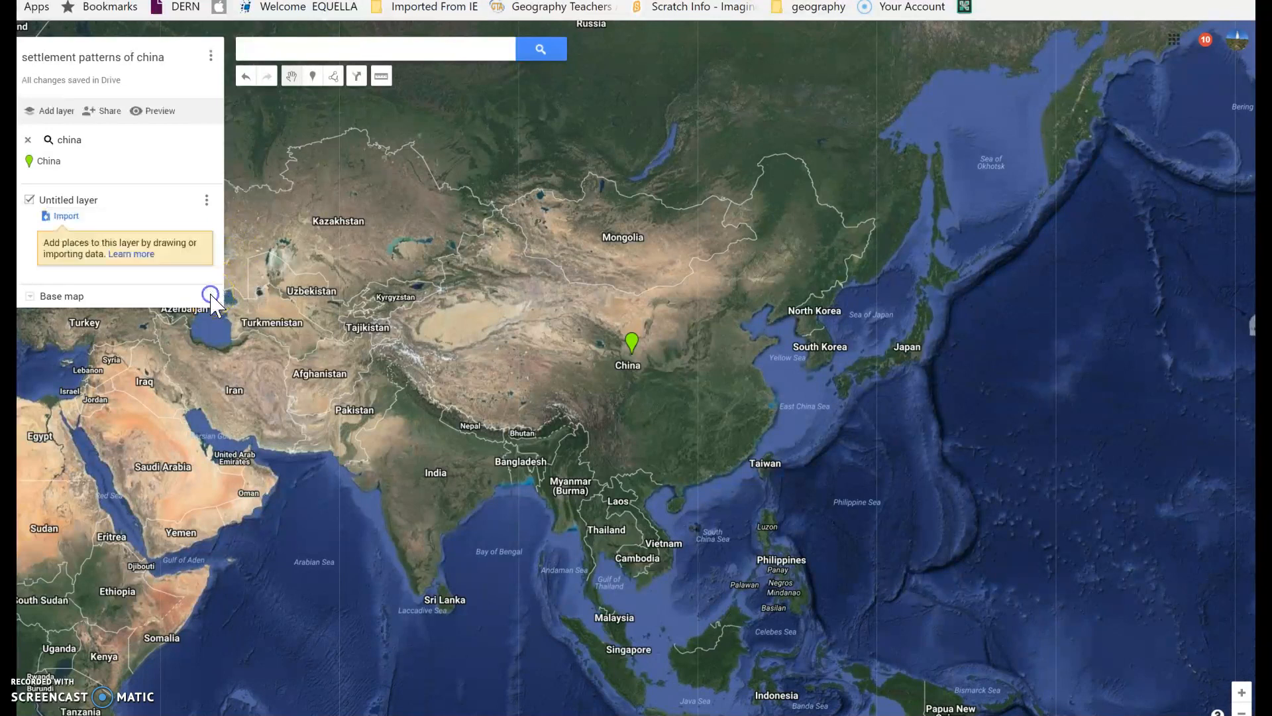